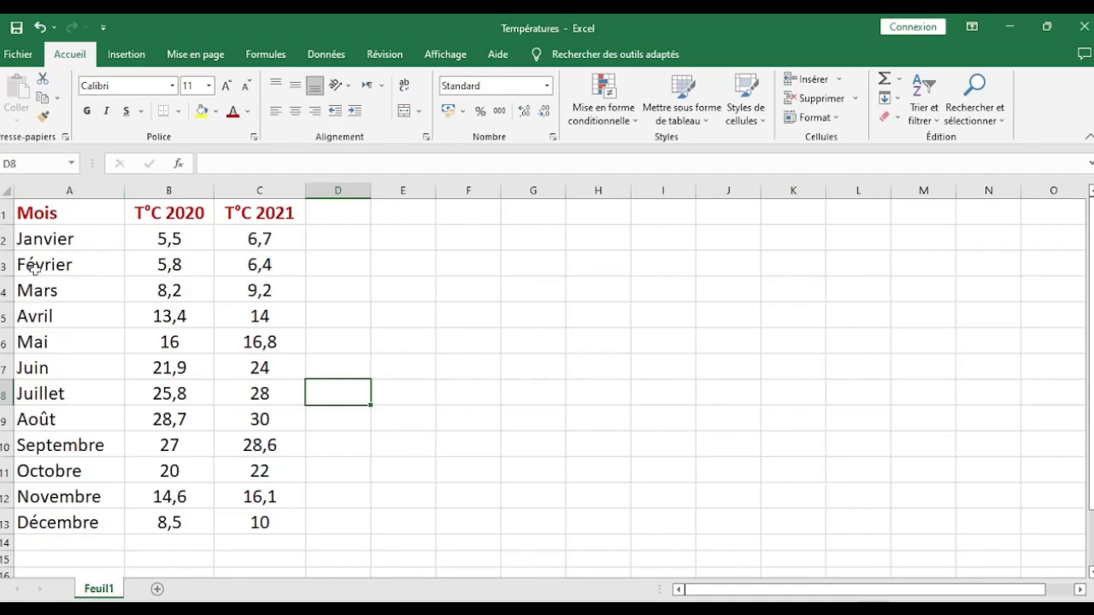
left_click(138, 213)
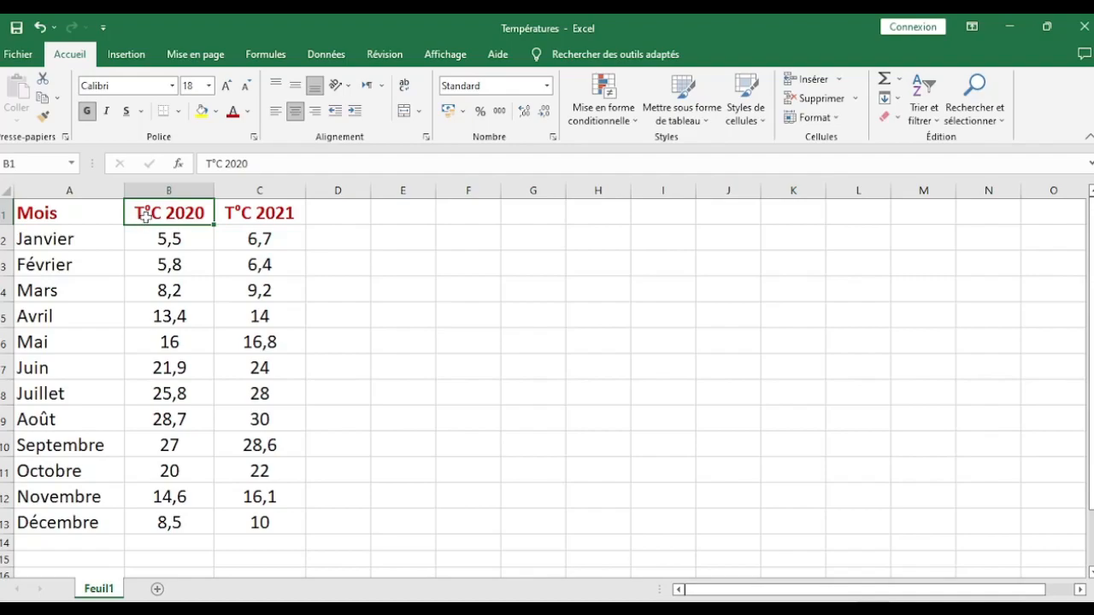
left_click(233, 215)
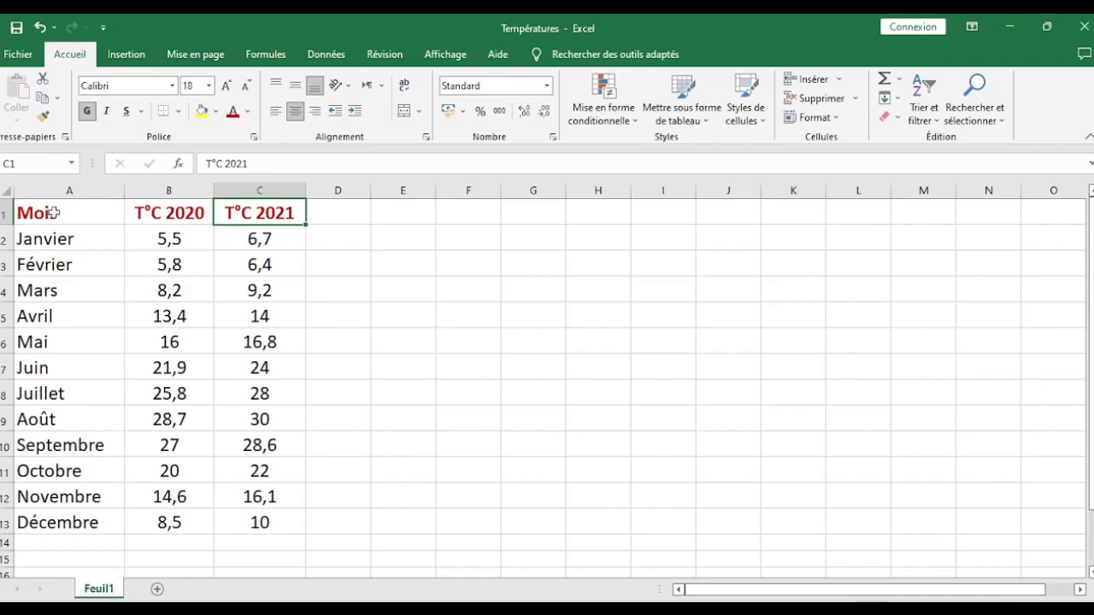
left_click(53, 212)
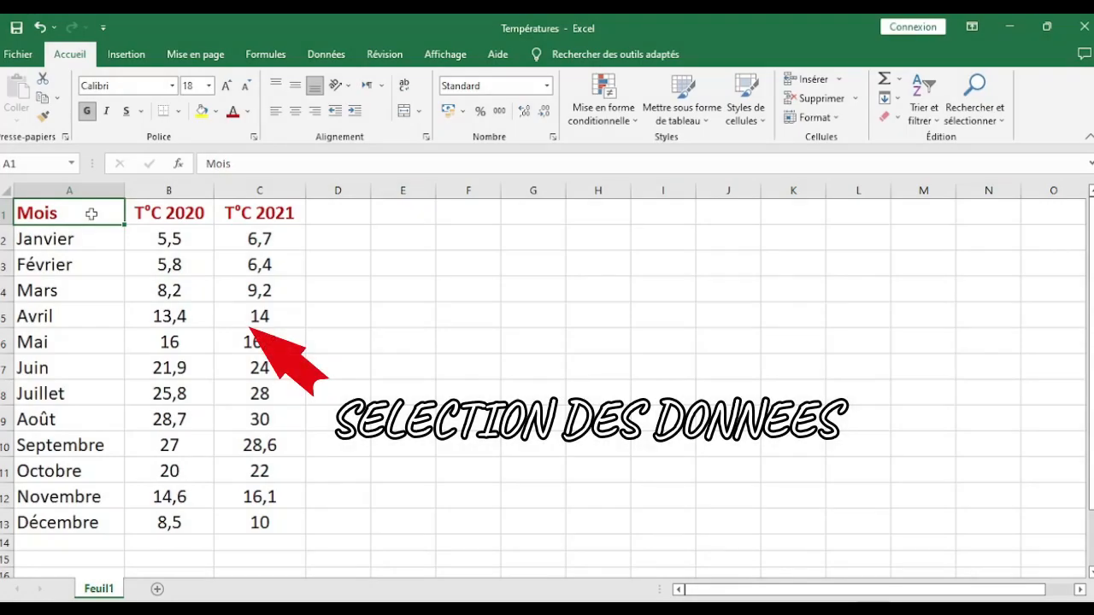
Step: Select the months and 2020 temperatures in A1:B12 and open the recommended charts for that data
left_click_drag(105, 214, 171, 495)
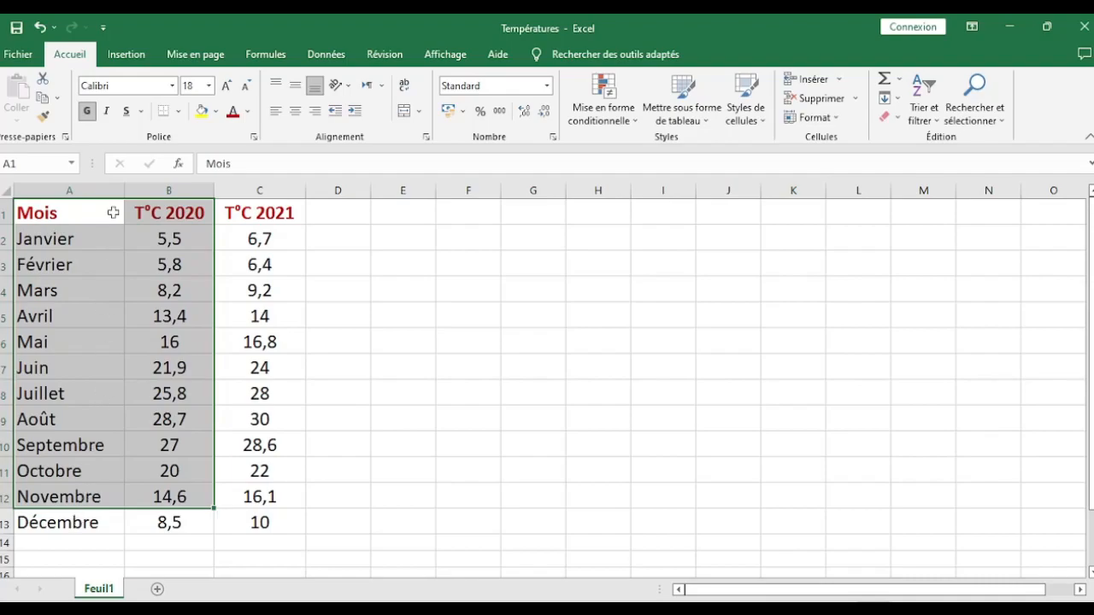
left_click(125, 59)
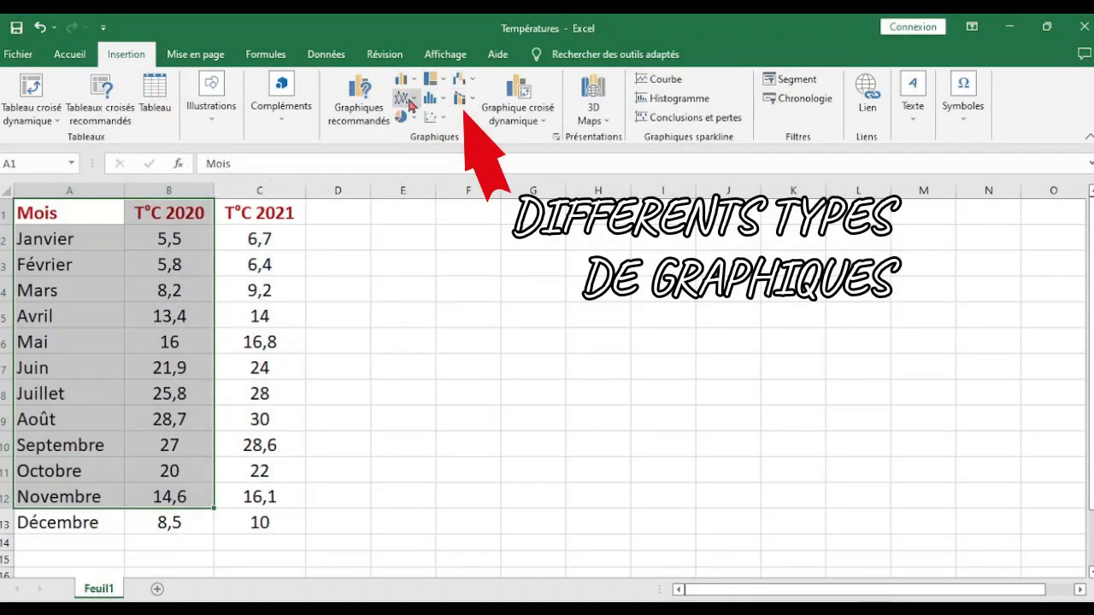
left_click(353, 120)
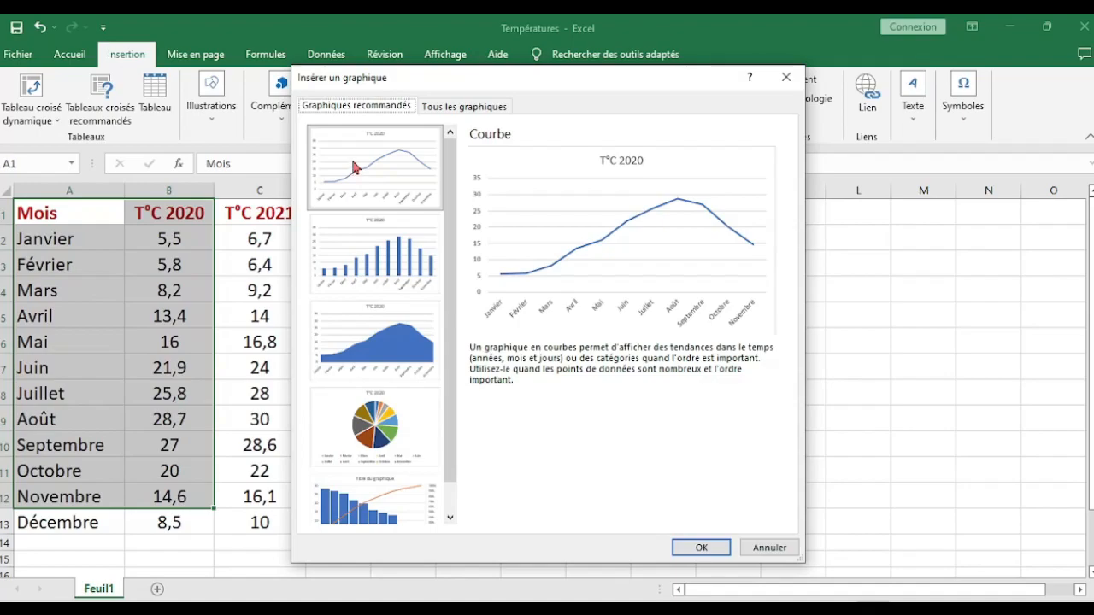
Step: Examine the recommended column, area and pie charts, and the available variants of the line chart
left_click(354, 248)
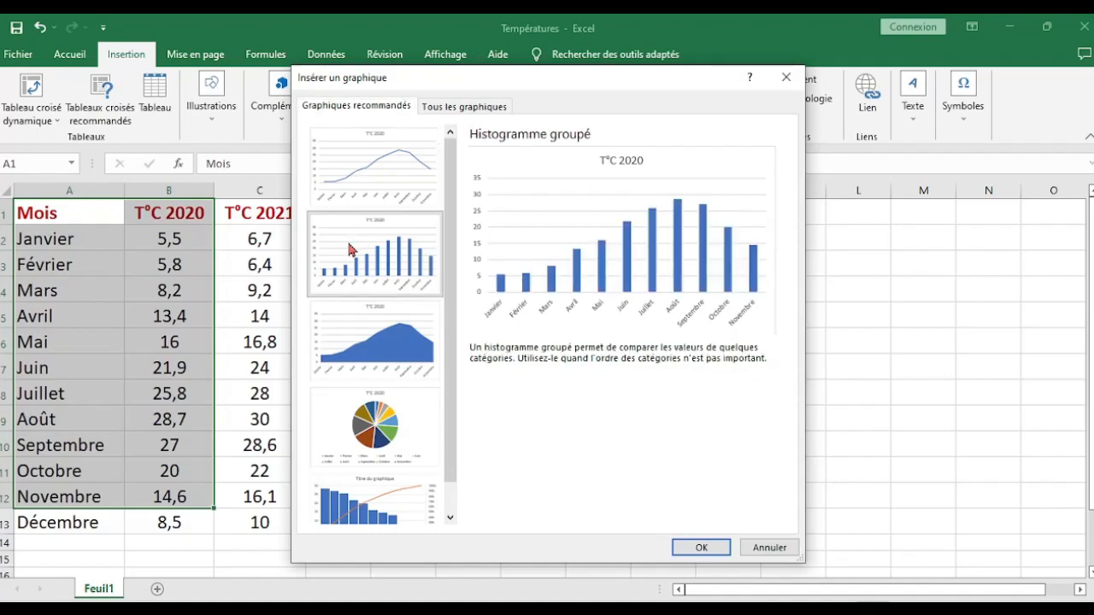
left_click(347, 355)
left_click(346, 427)
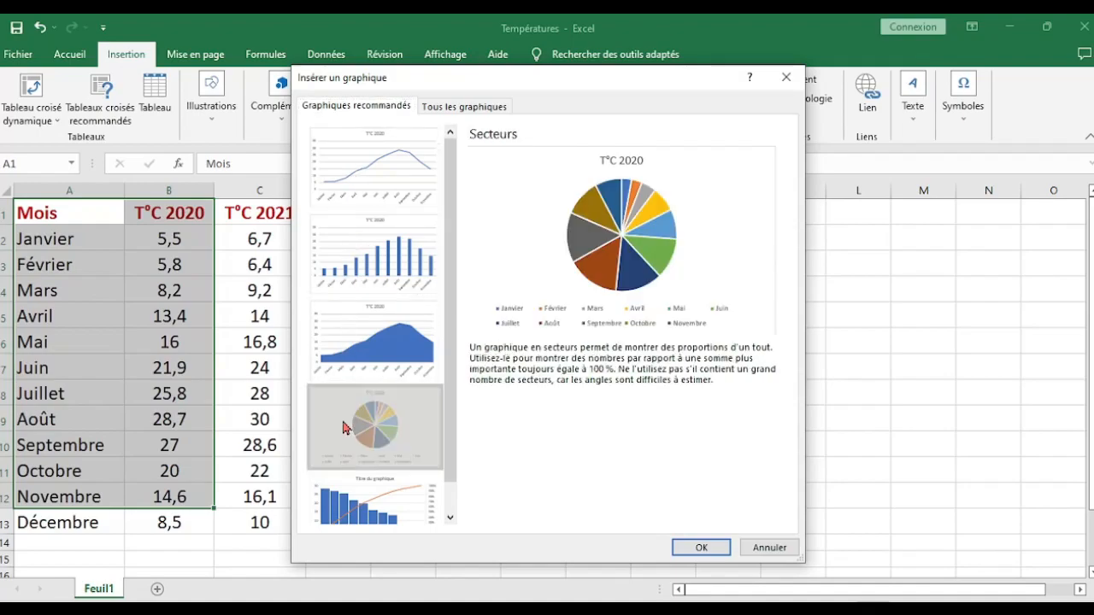
left_click(434, 108)
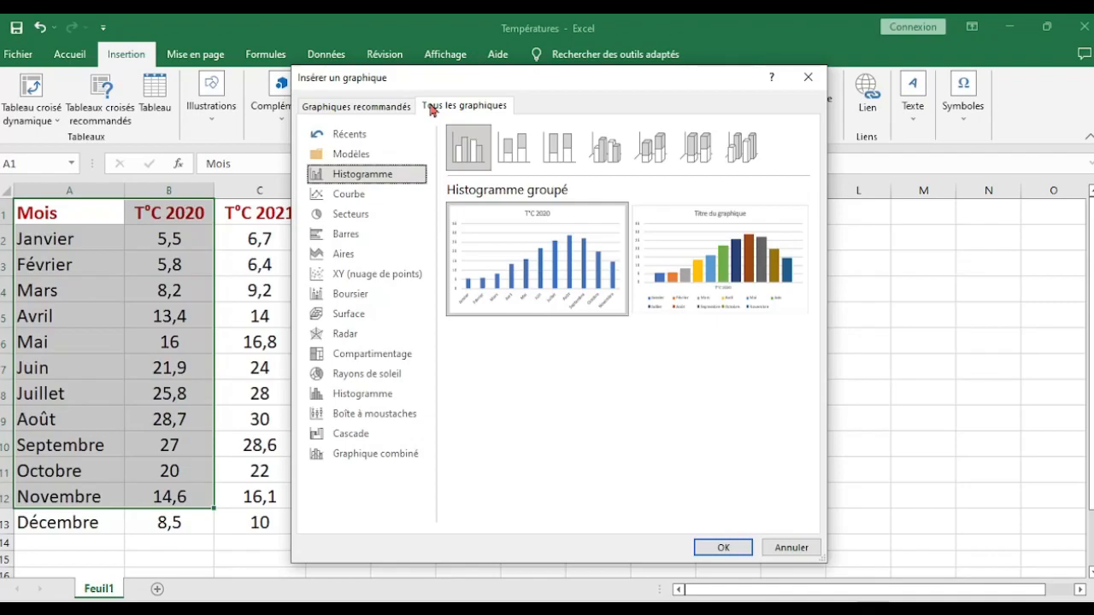
left_click(342, 195)
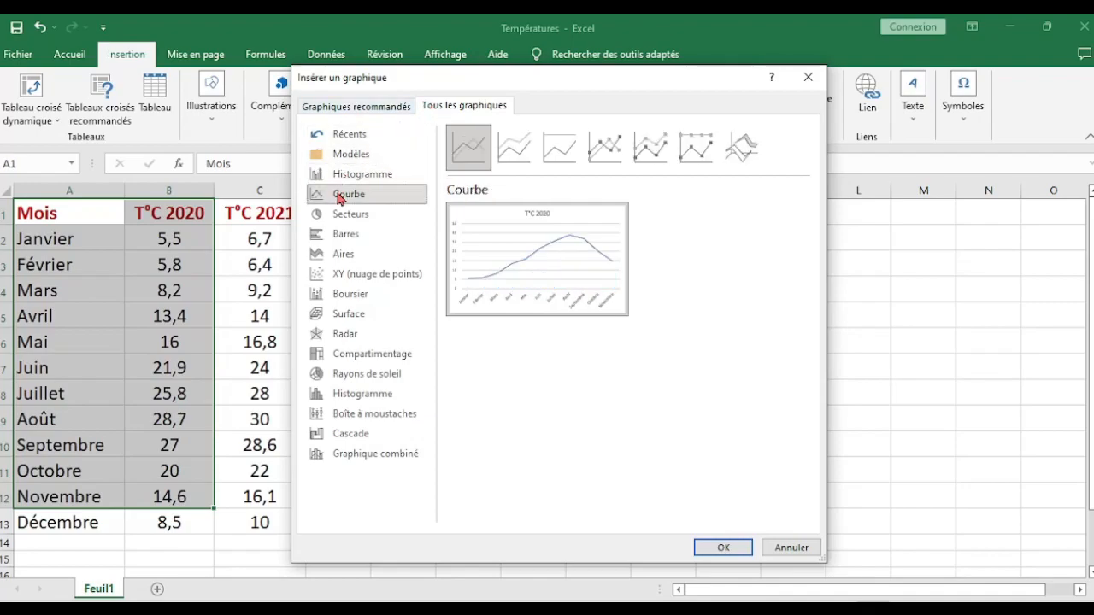
left_click(516, 152)
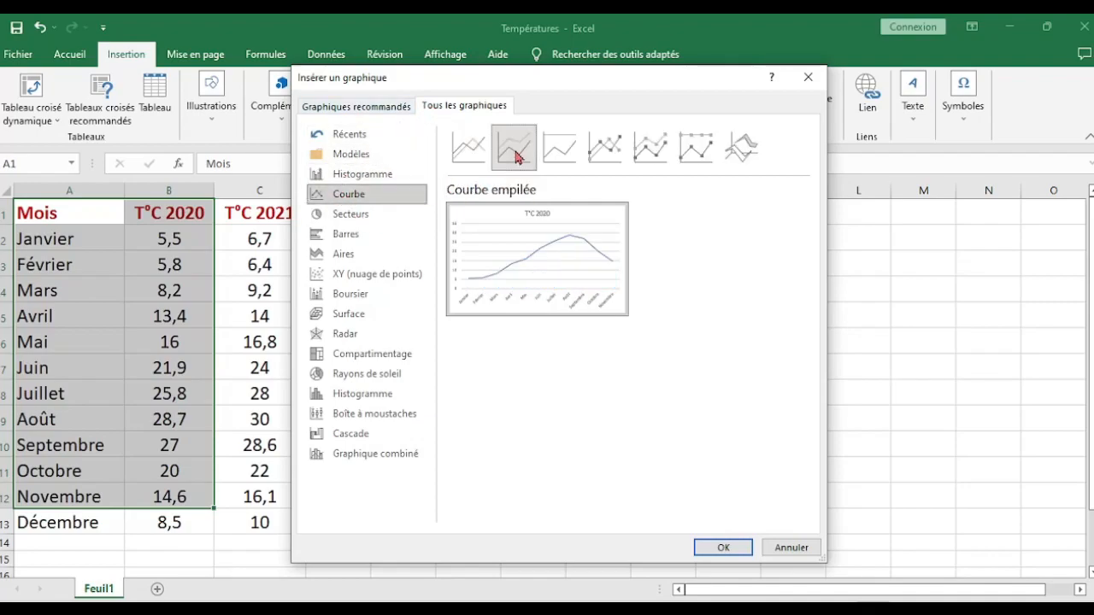
left_click(559, 146)
left_click(605, 147)
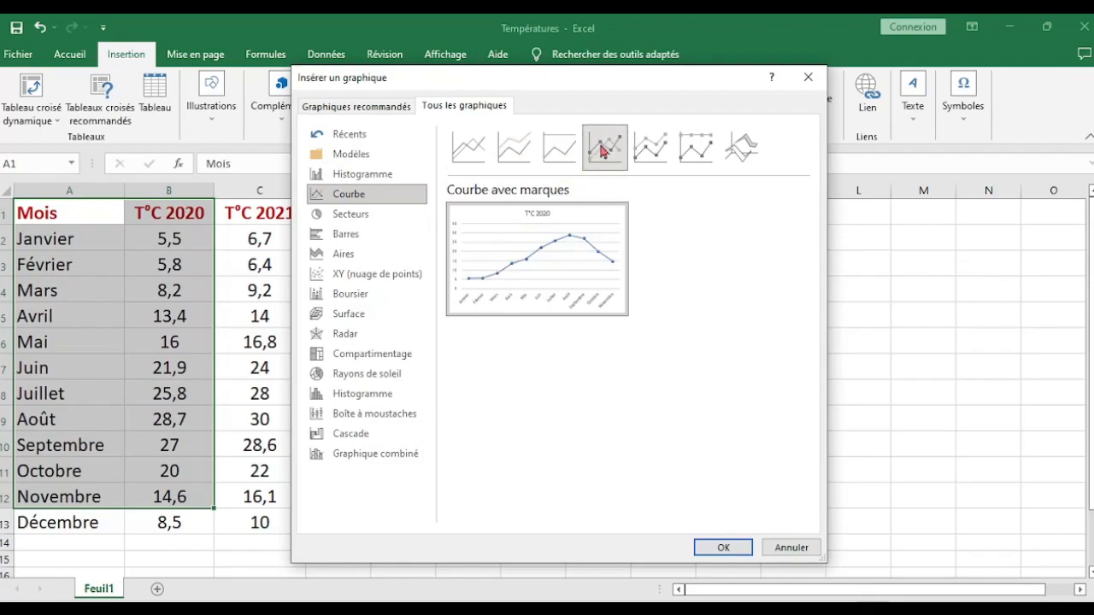
left_click(651, 150)
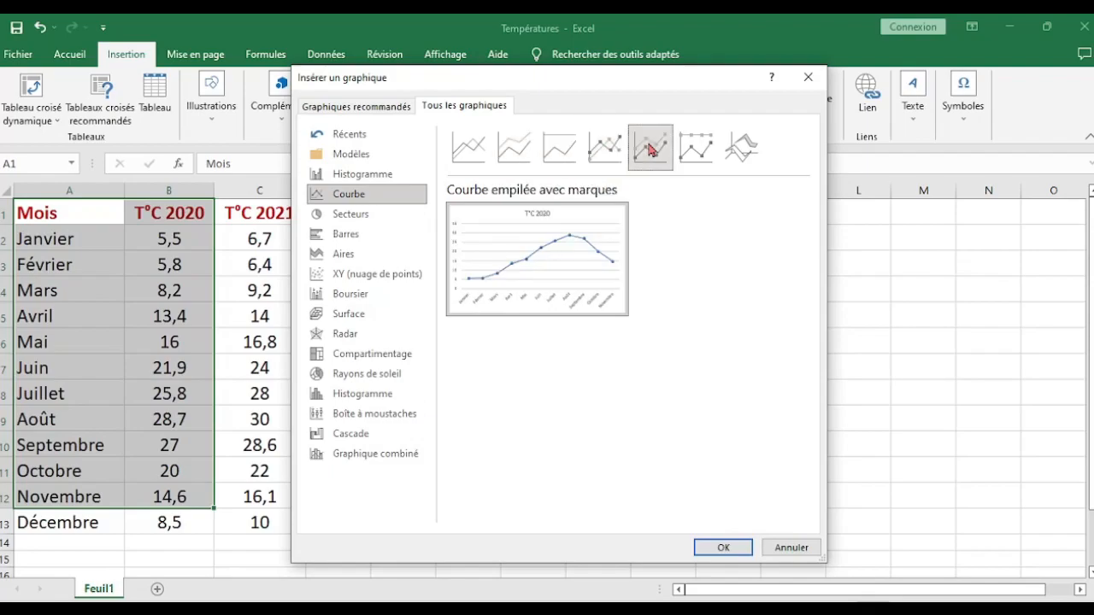
Step: Insert the recommended line chart (Courbe) of the 2020 temperatures and deselect it
left_click(347, 111)
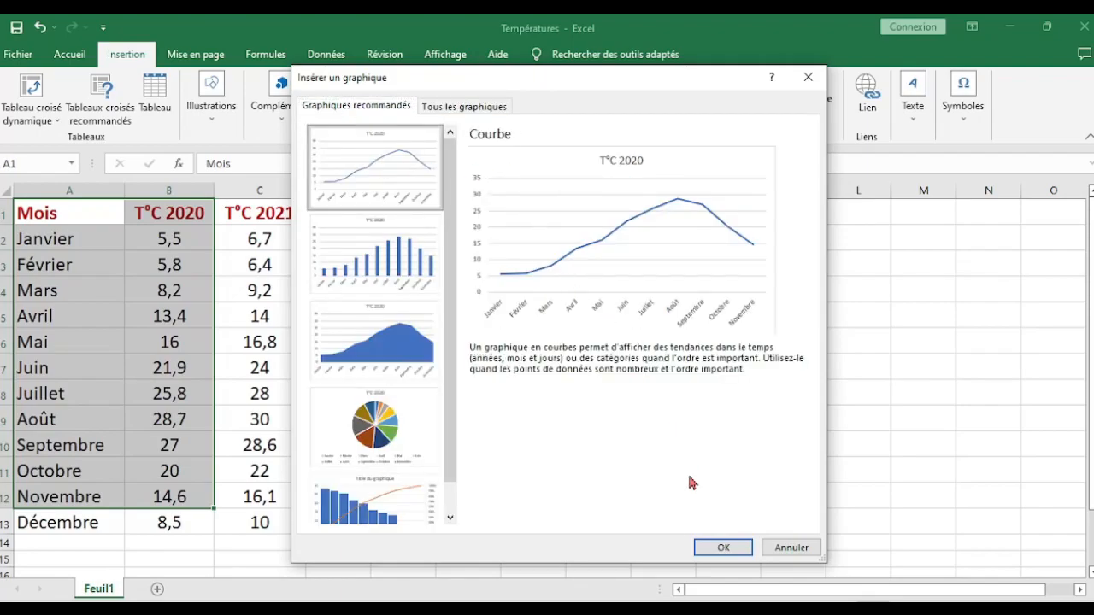
left_click(723, 548)
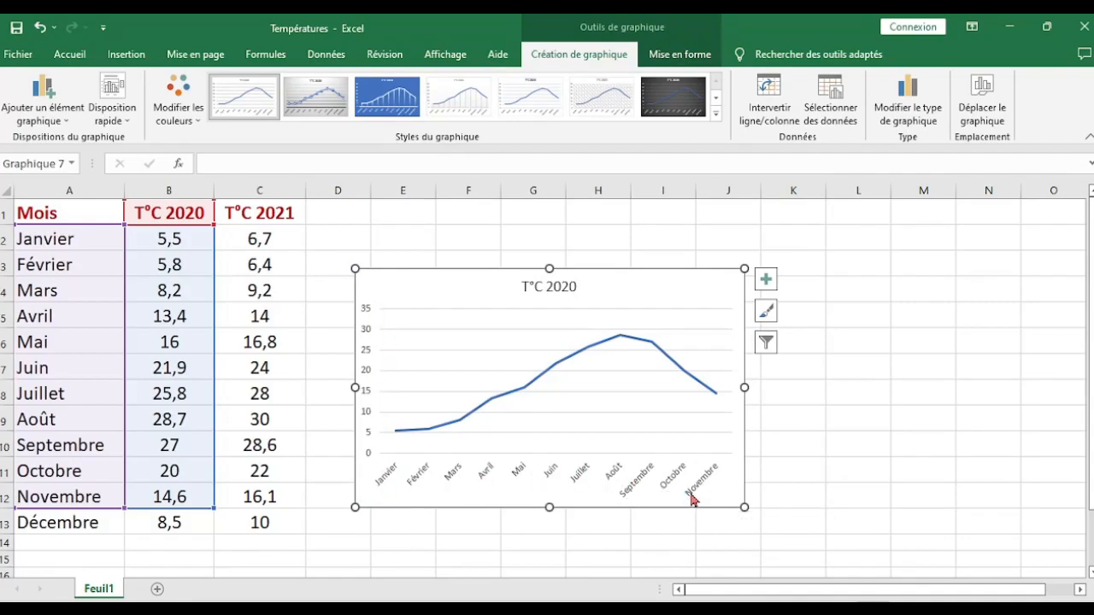
left_click(812, 467)
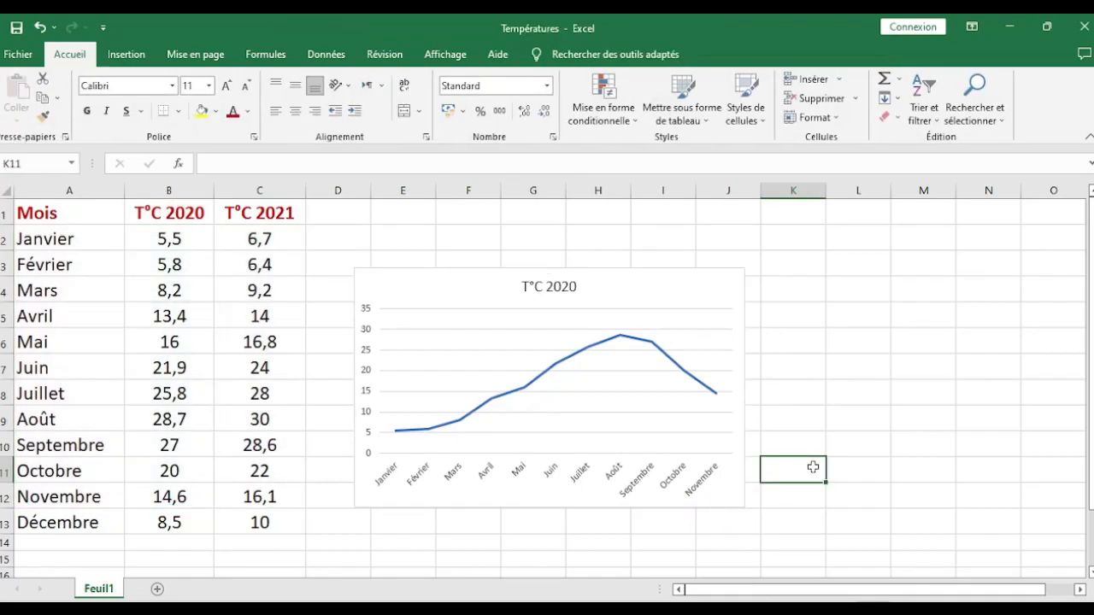
Step: Extend the chart's data range down to Décembre in row 13 and add a legend to the chart
left_click(731, 503)
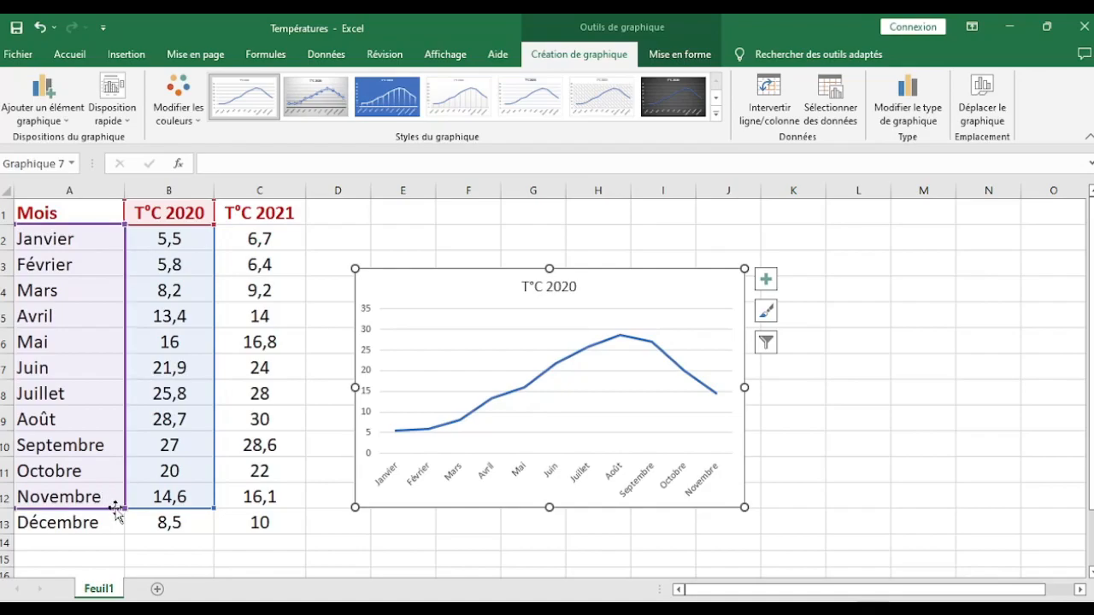
left_click_drag(124, 509, 122, 528)
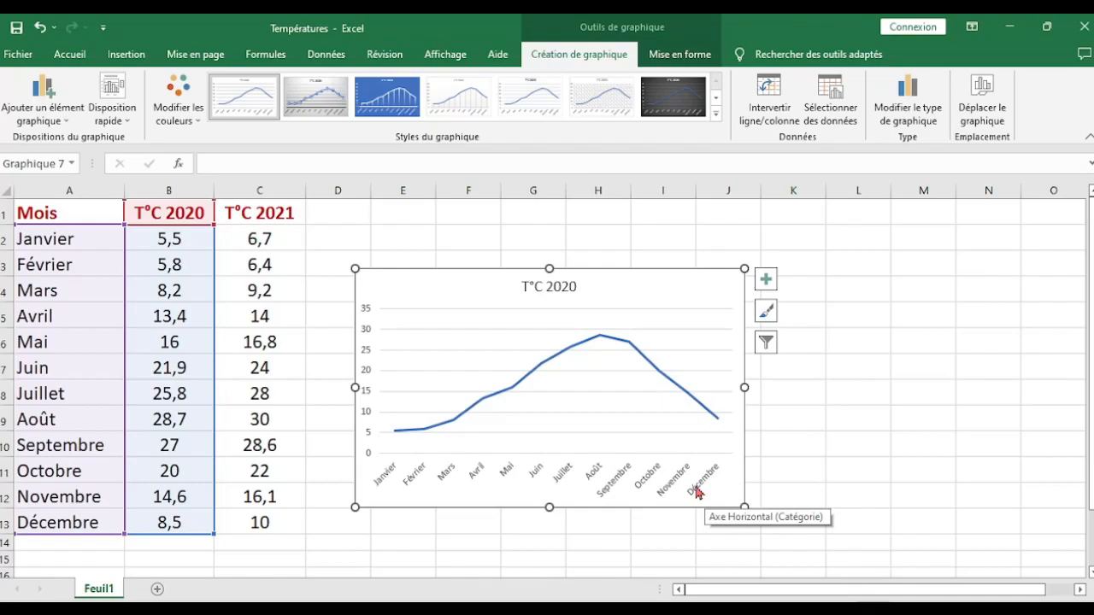
left_click(766, 281)
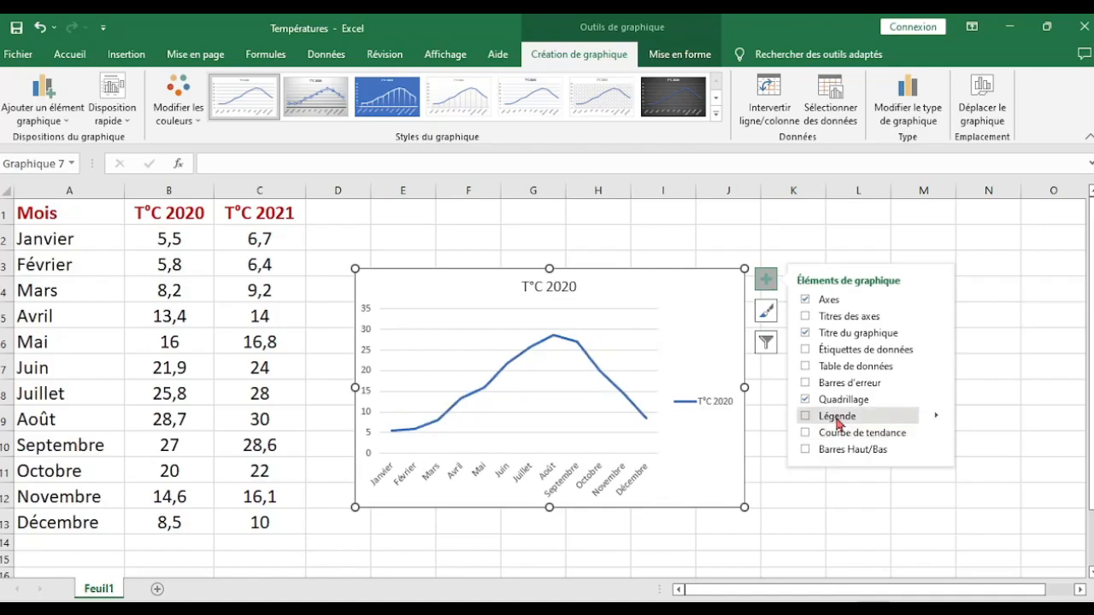
left_click(836, 420)
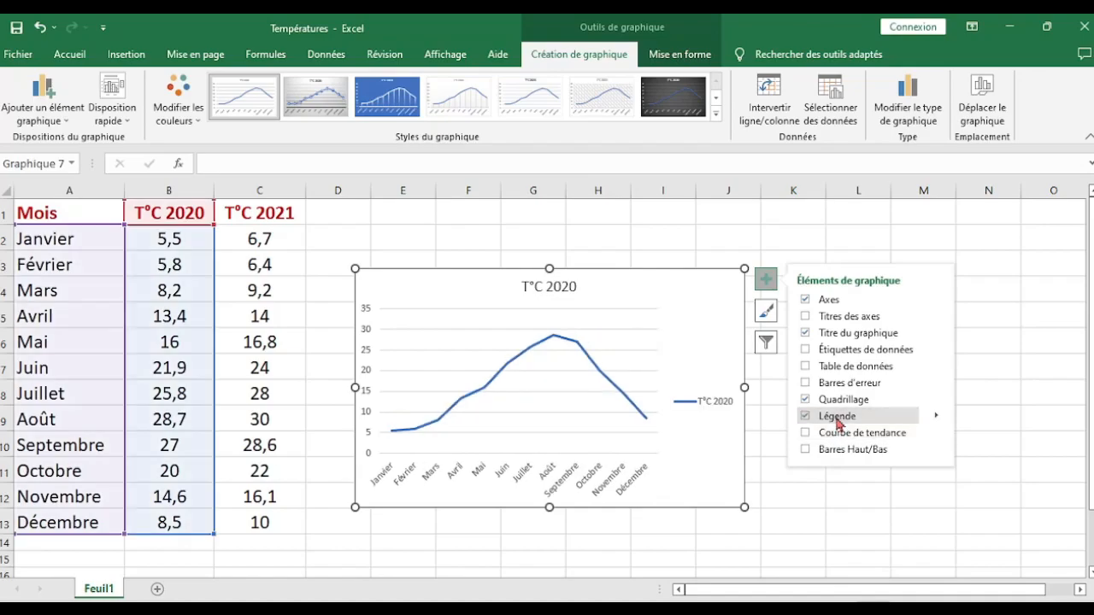
Step: Apply the dark grey style to the chart and the third colourful palette, which starts with orange
left_click(766, 316)
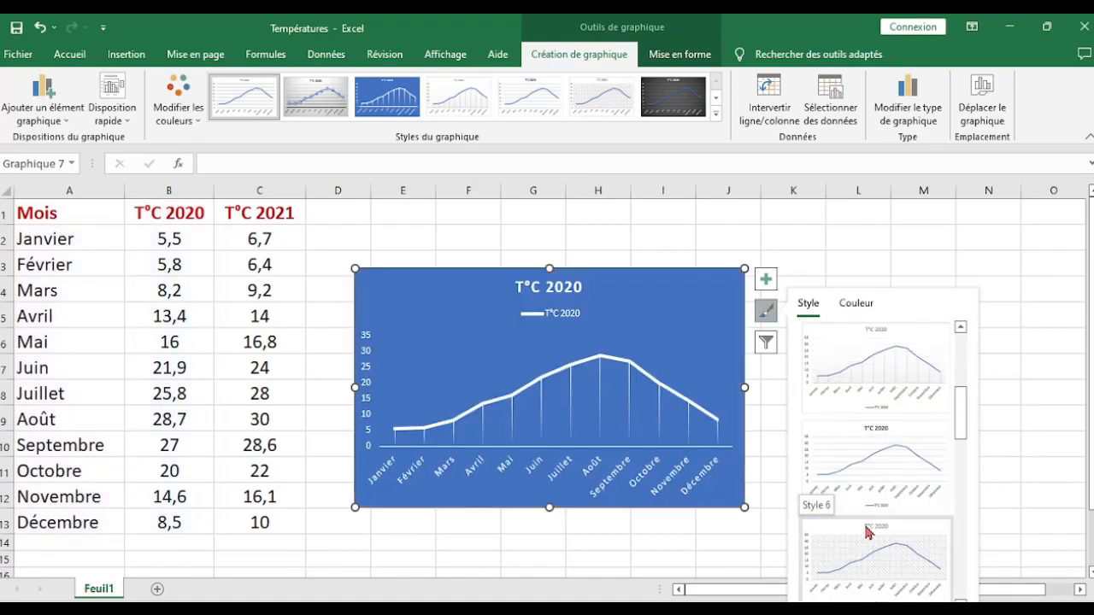
scroll(873, 526, "down", 3)
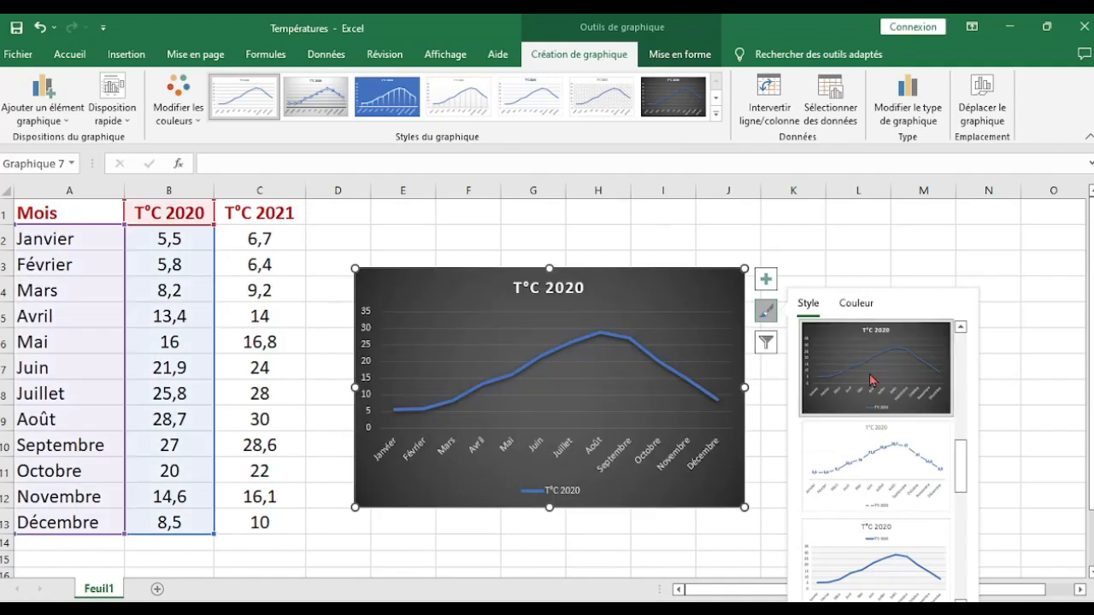
left_click(854, 305)
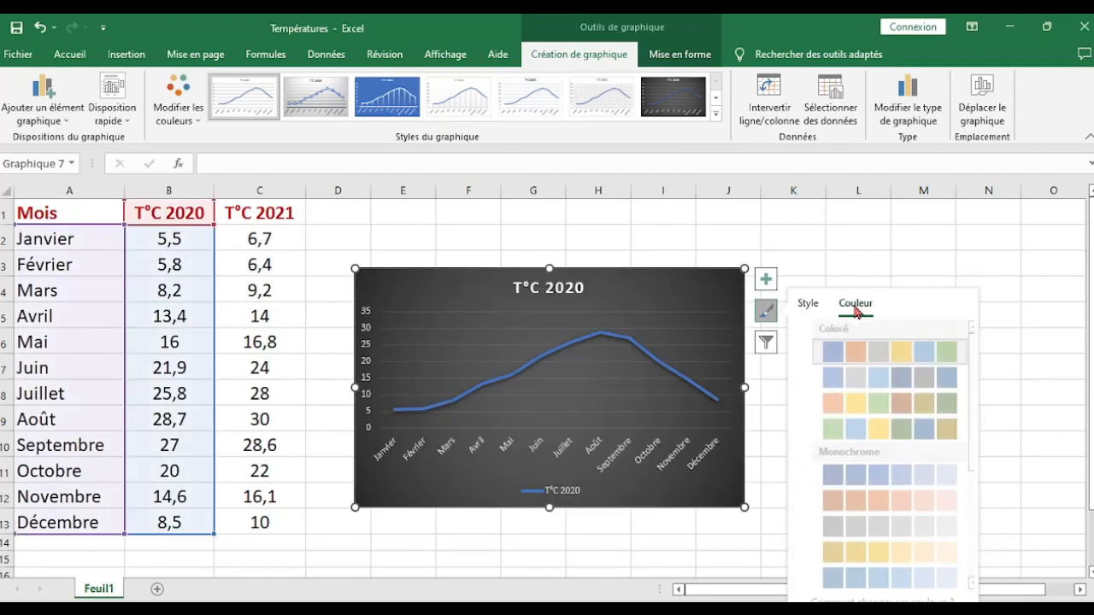
left_click(814, 403)
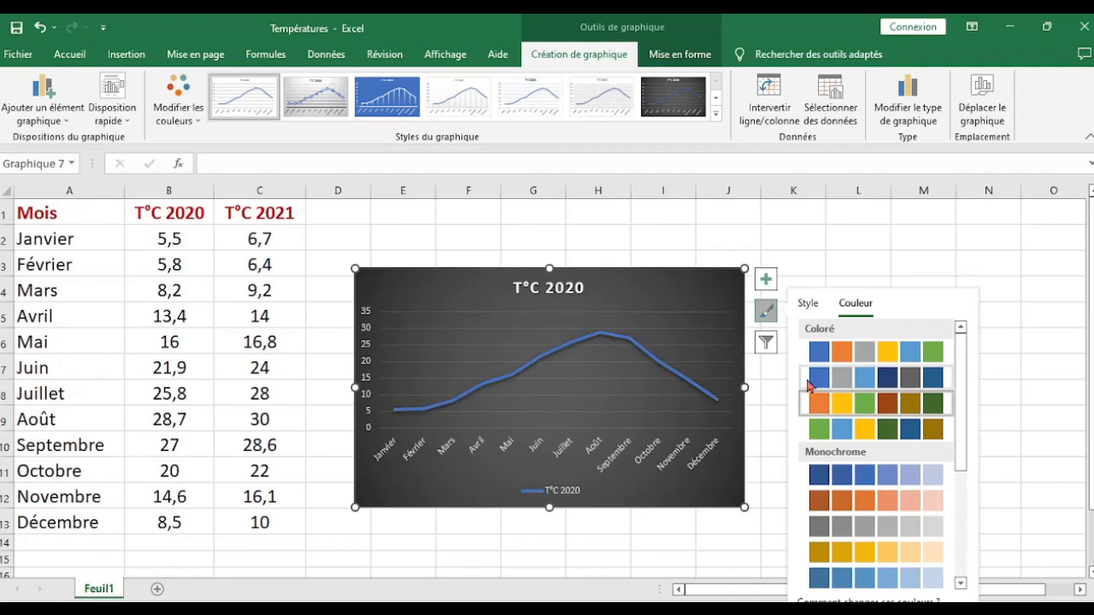
left_click(807, 258)
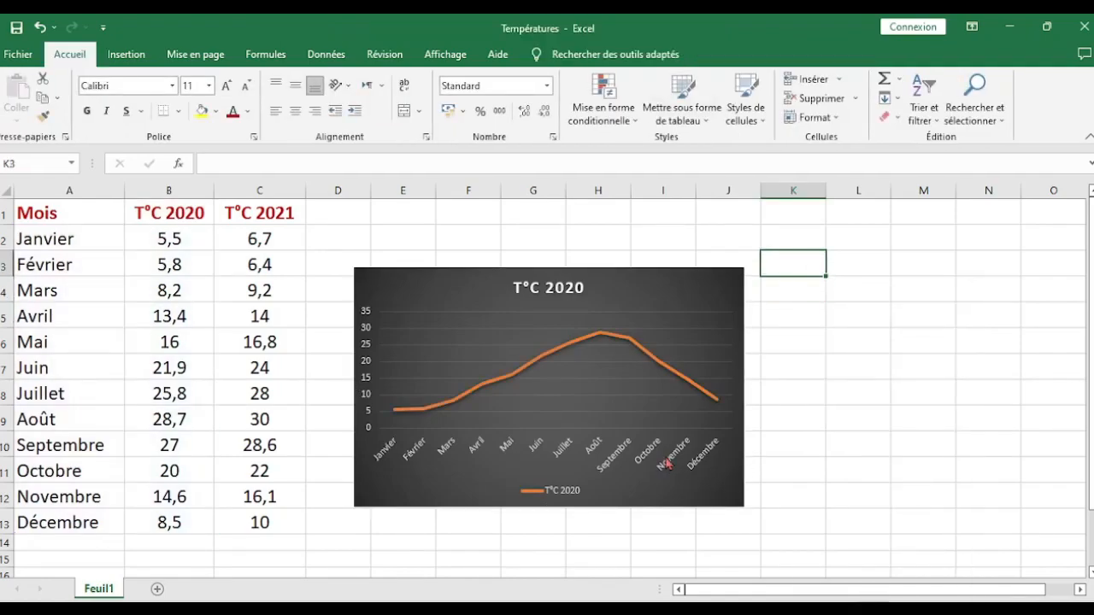
Step: Set the text fill of the chart's horizontal axis month labels to solid white and close the axis formatting
left_click(683, 459)
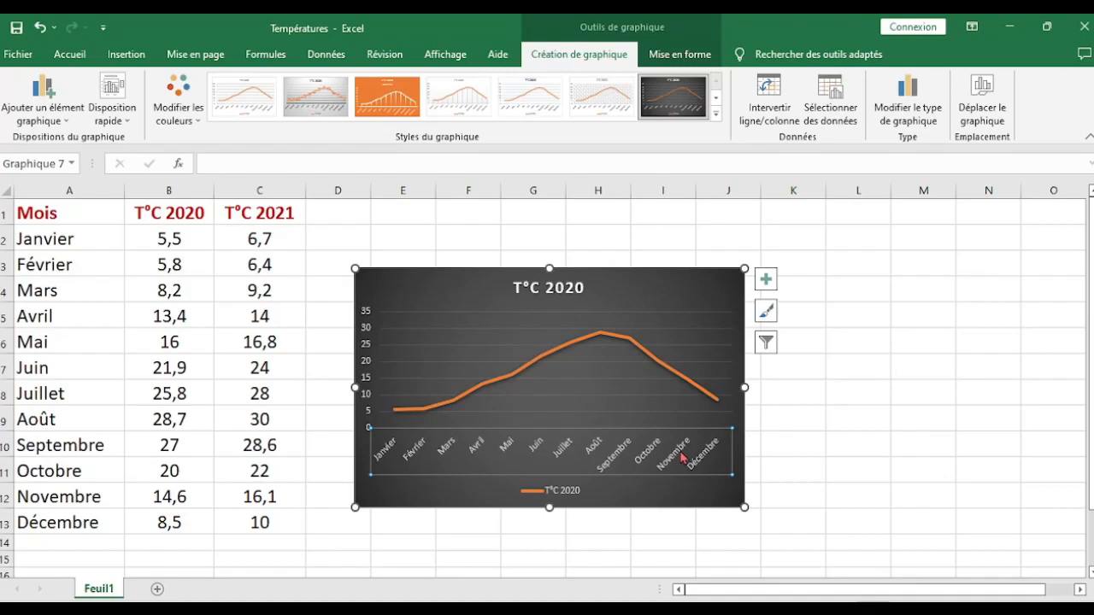
double_click(682, 459)
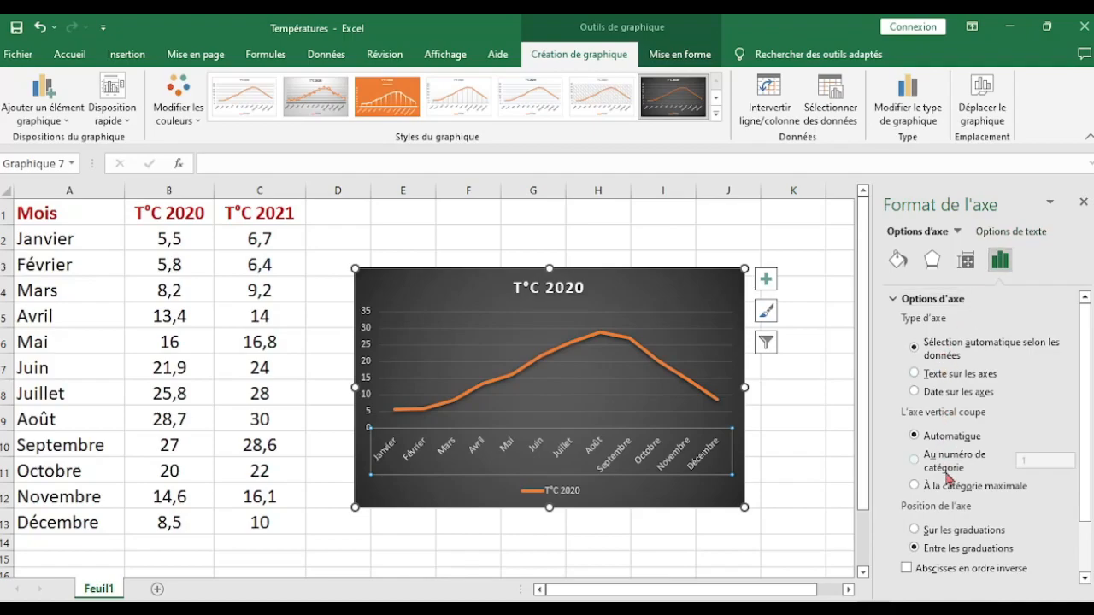
left_click(1006, 233)
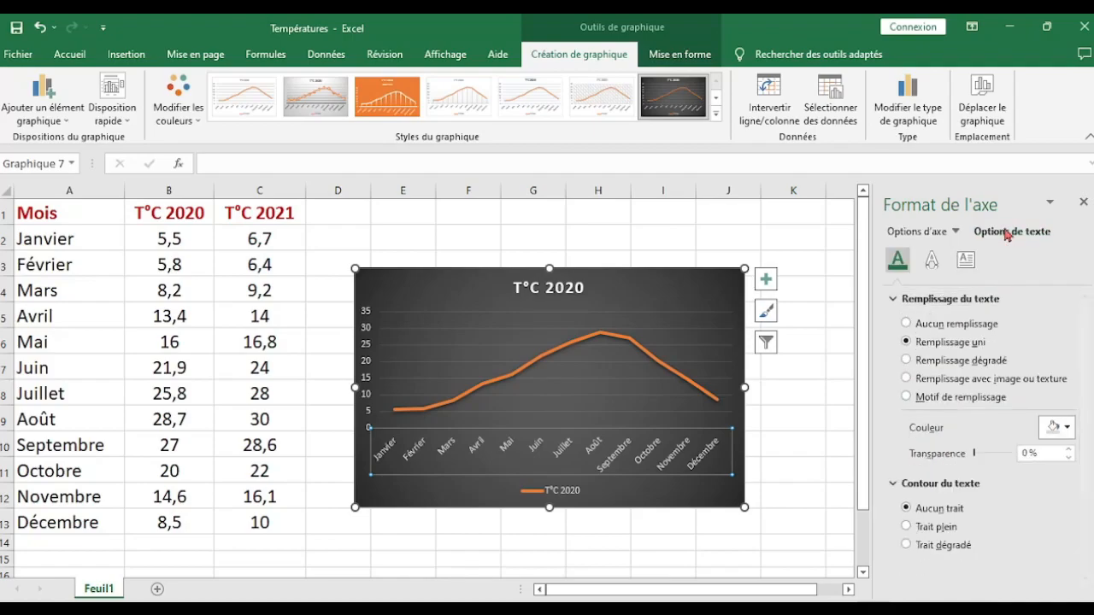
left_click(1067, 428)
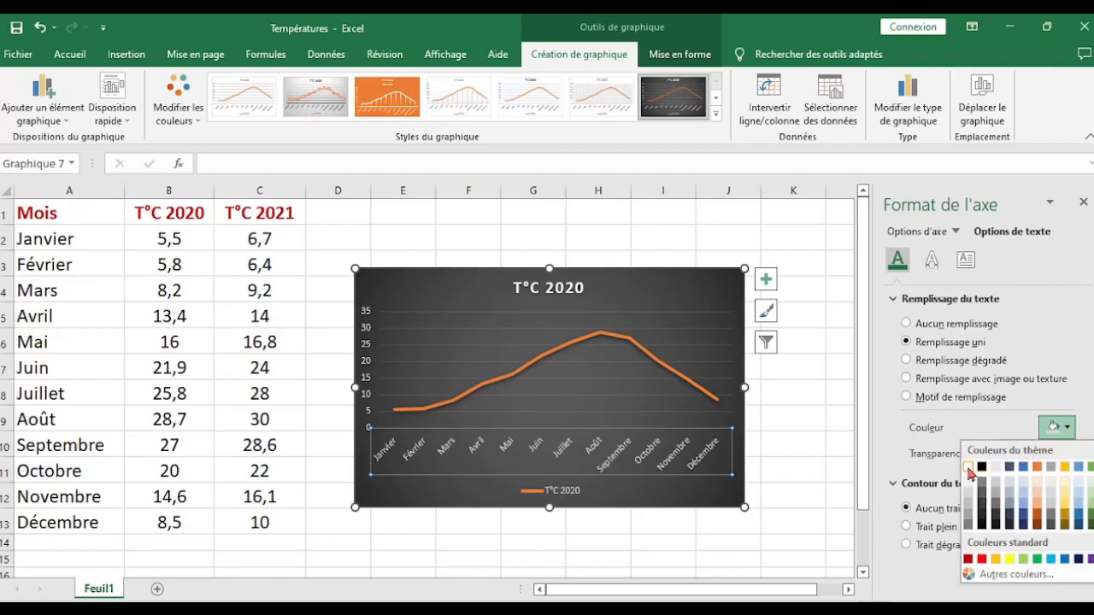
left_click(968, 467)
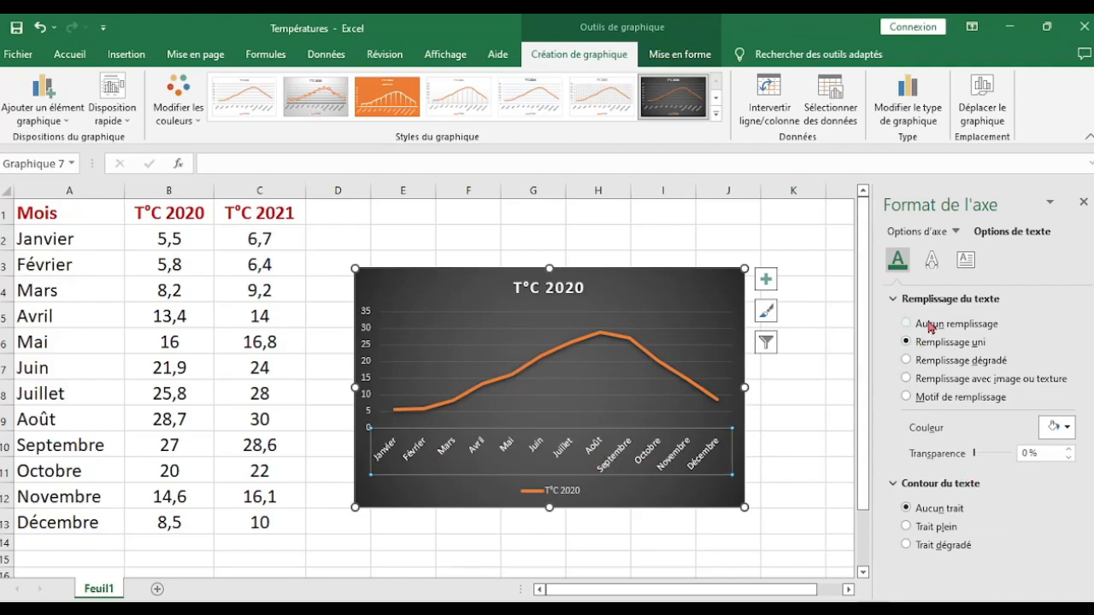
left_click(1084, 202)
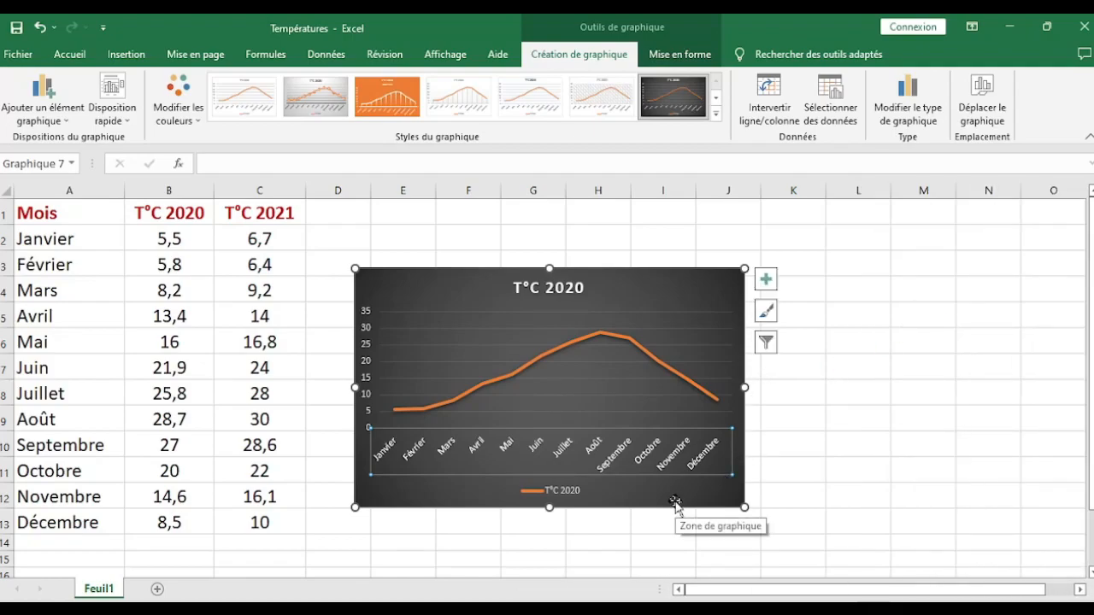
left_click(829, 489)
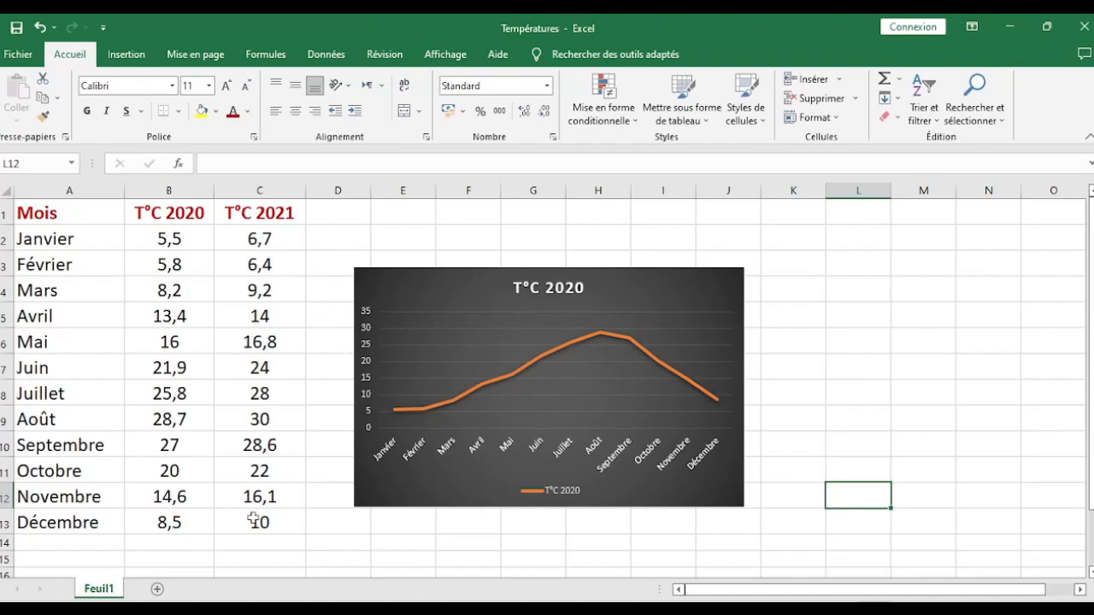
Step: Extend the chart's data range to include the T°C 2021 column as a second series
left_click(392, 500)
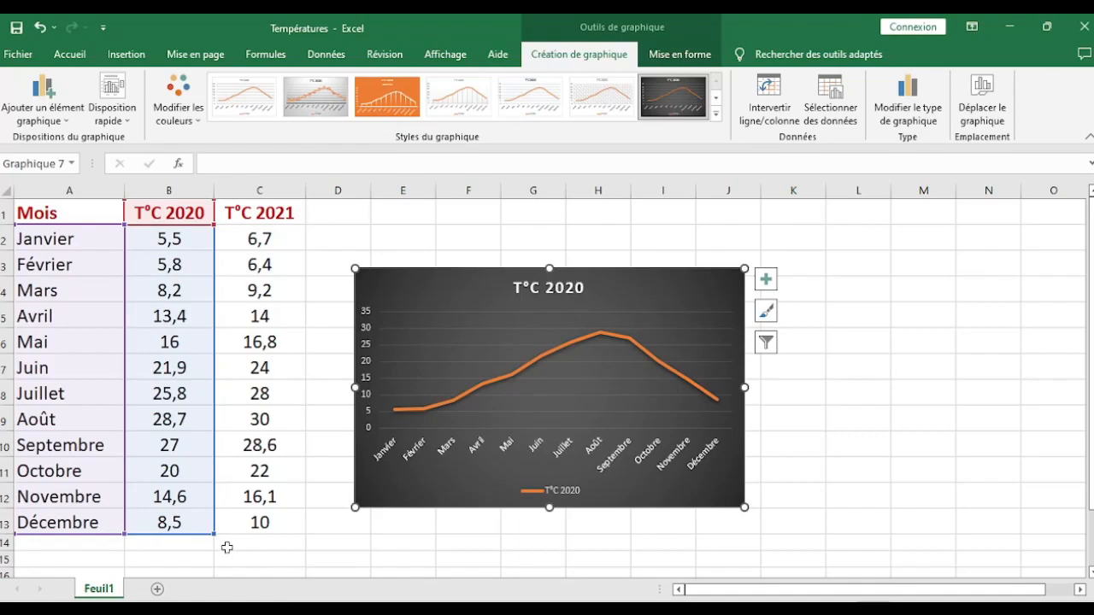
left_click_drag(215, 535, 287, 532)
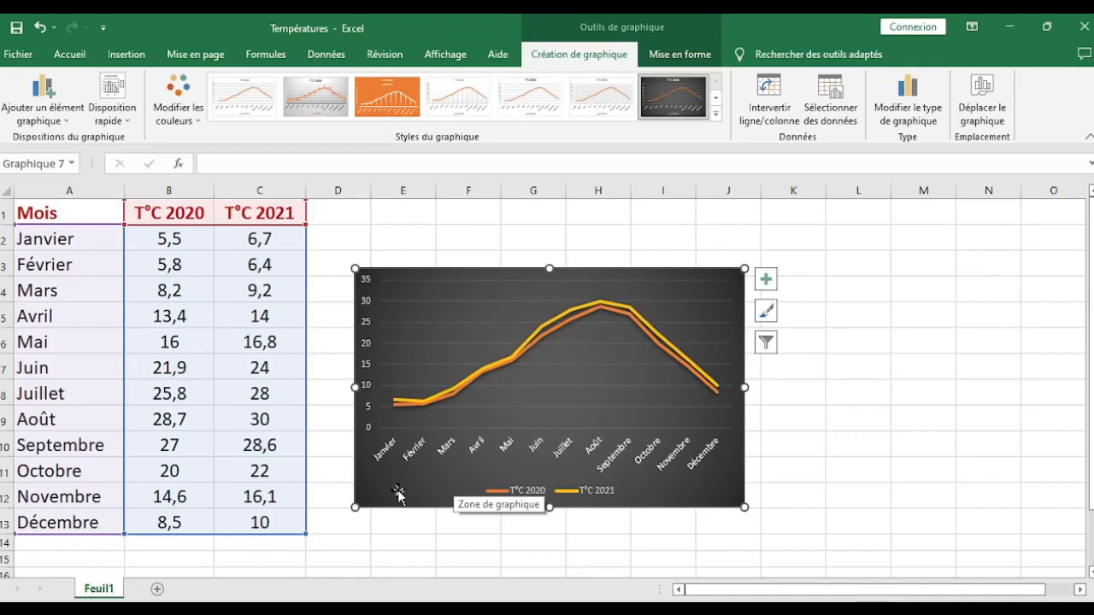
Step: Set the July 2021 temperature in cell C8 to 15 and check that point on the chart
left_click(264, 394)
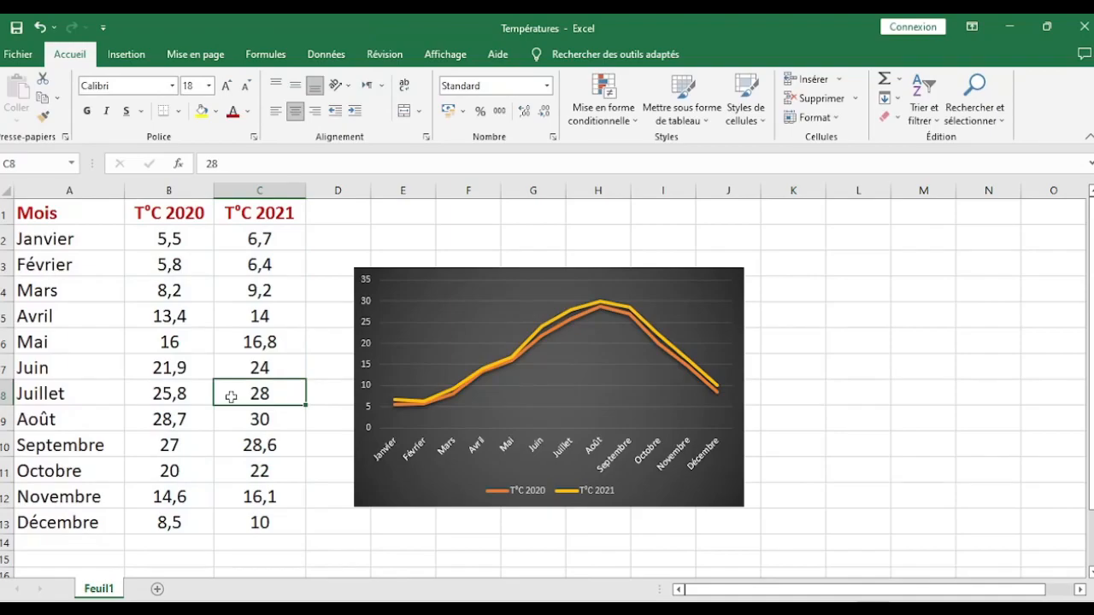
type("15")
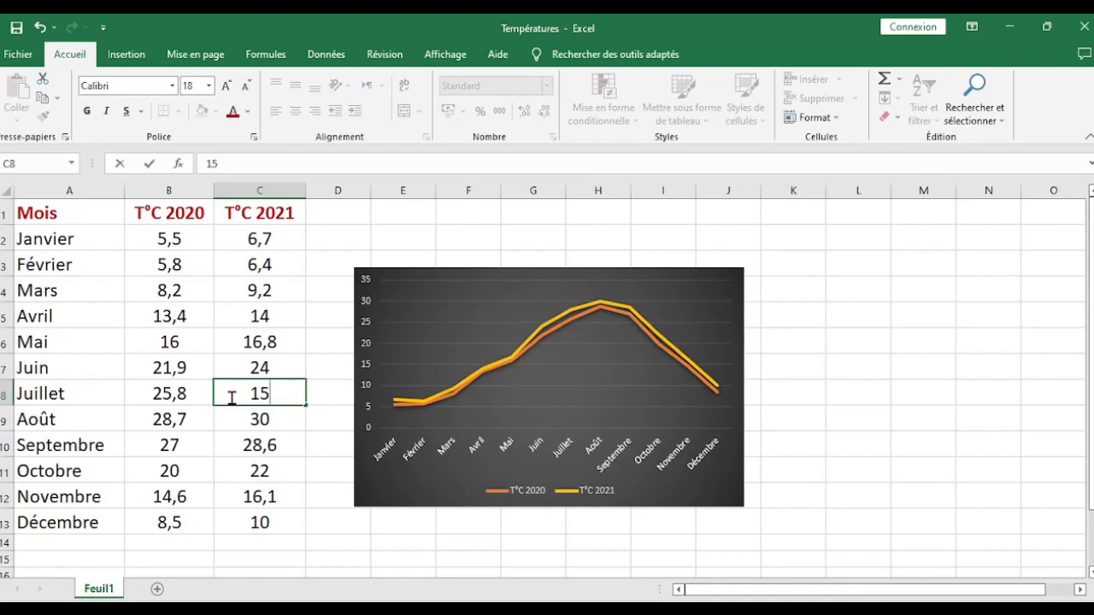
key("Return")
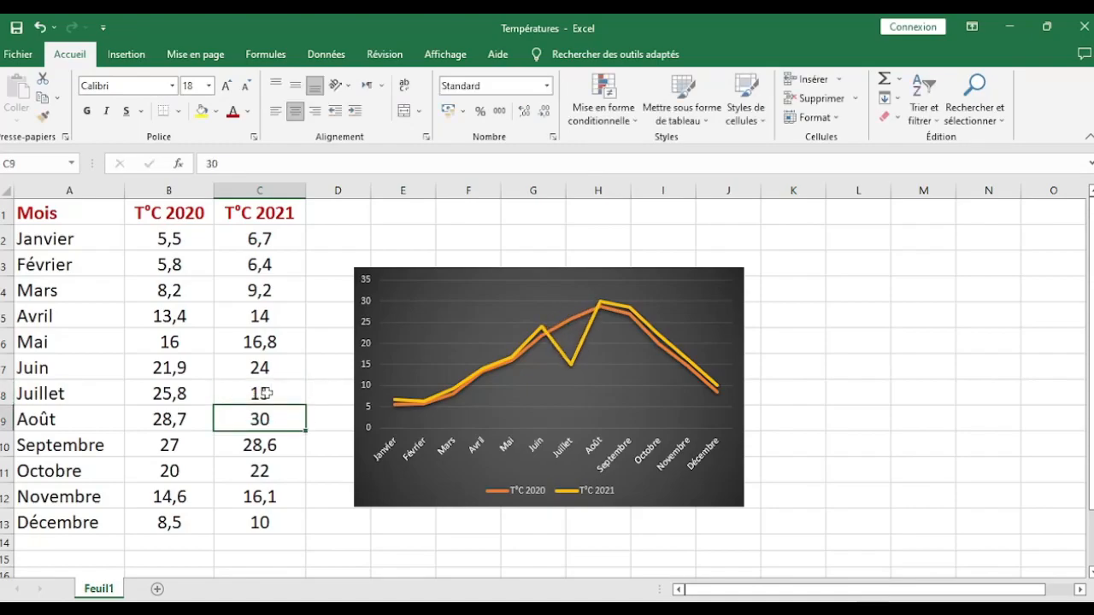
mouse_move(574, 375)
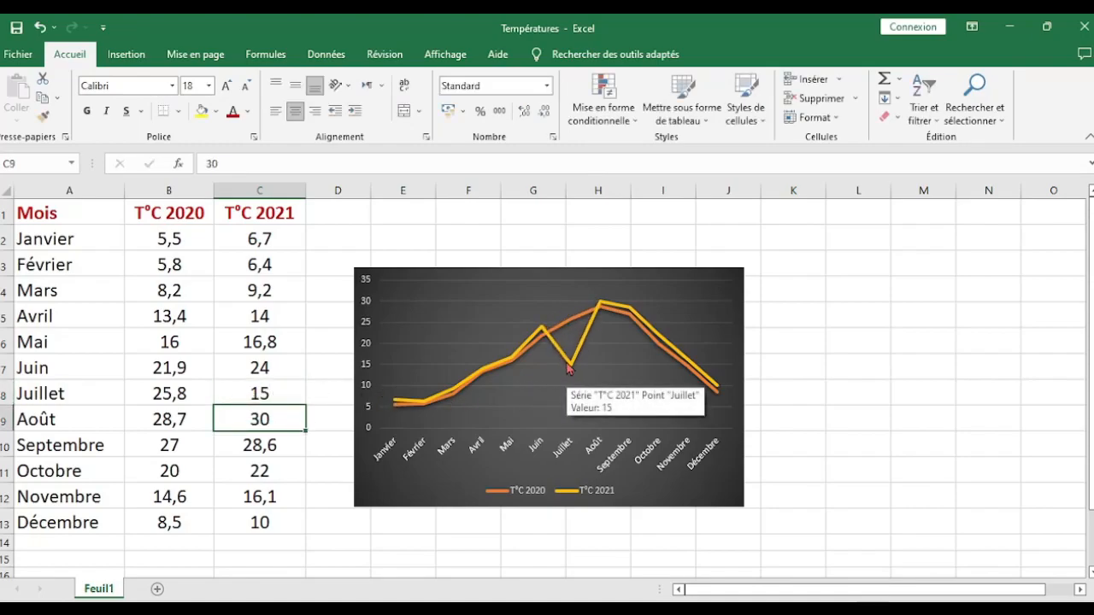